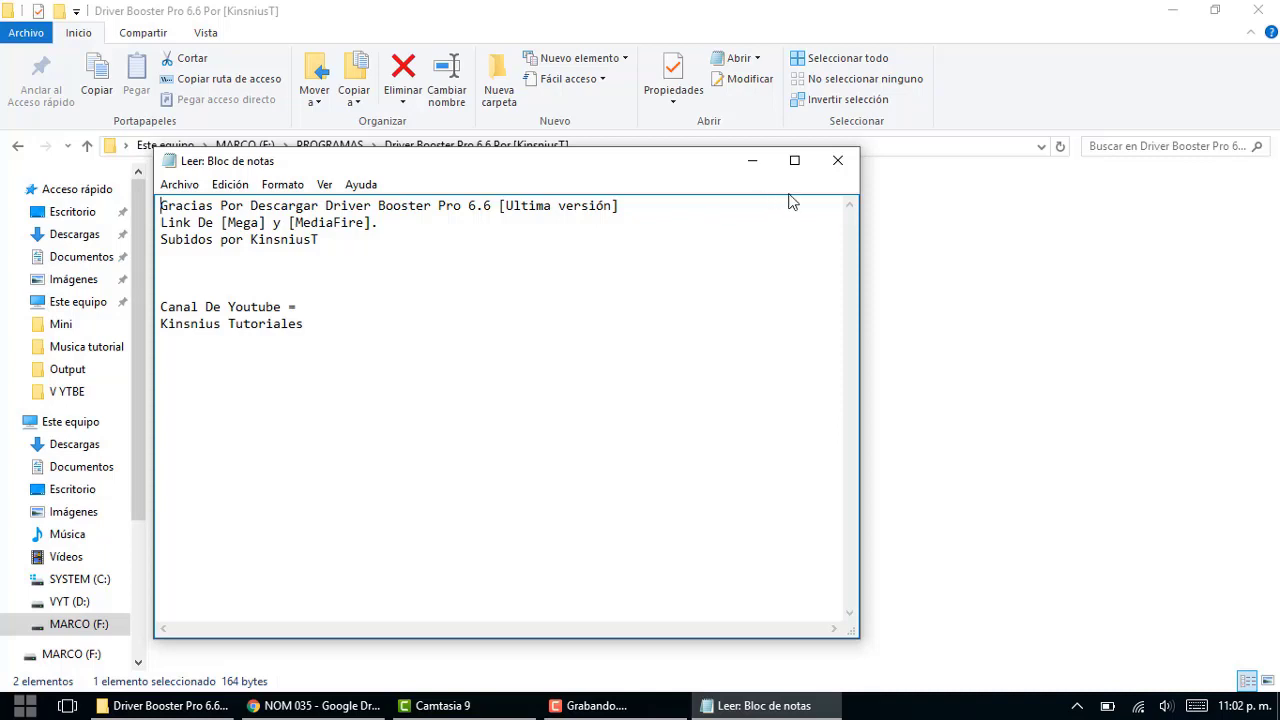
# Close the Leer text file and run the Driver Booster Pro 6.6 installer, choosing the regular version with desktop and Start menu shortcuts
pyautogui.click(837, 162)
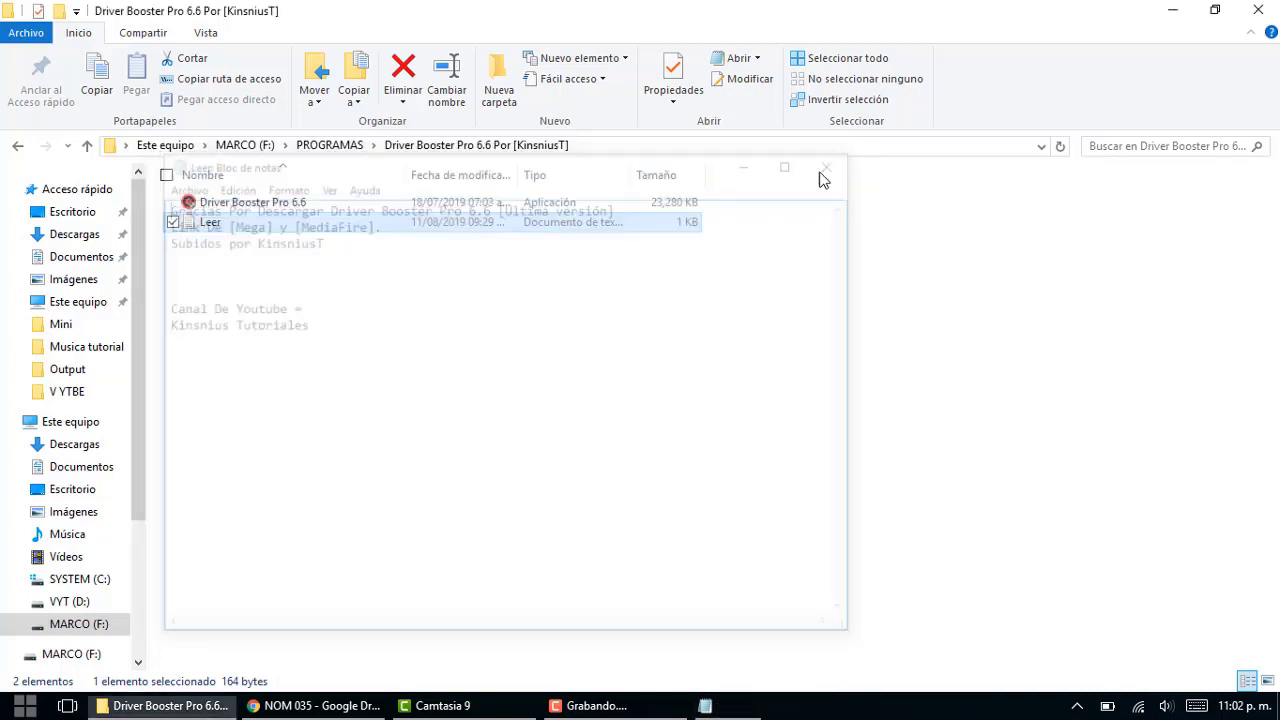
pyautogui.click(272, 207)
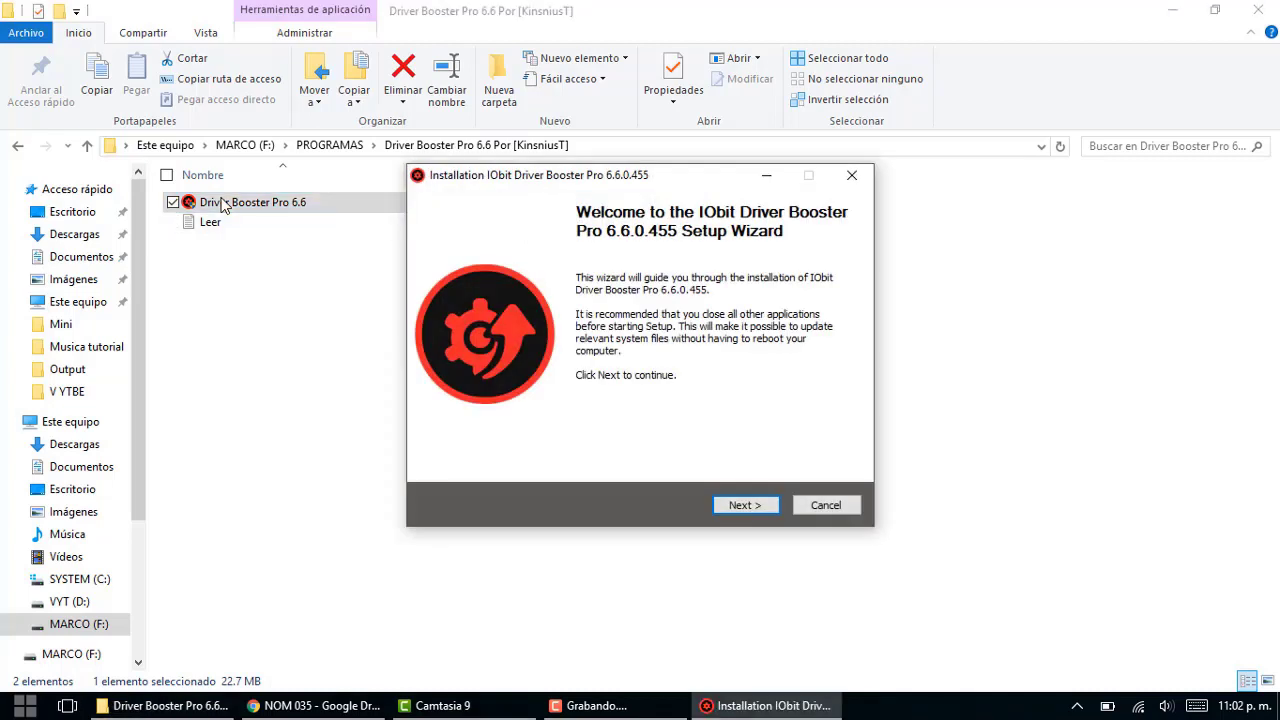
pyautogui.press('Return')
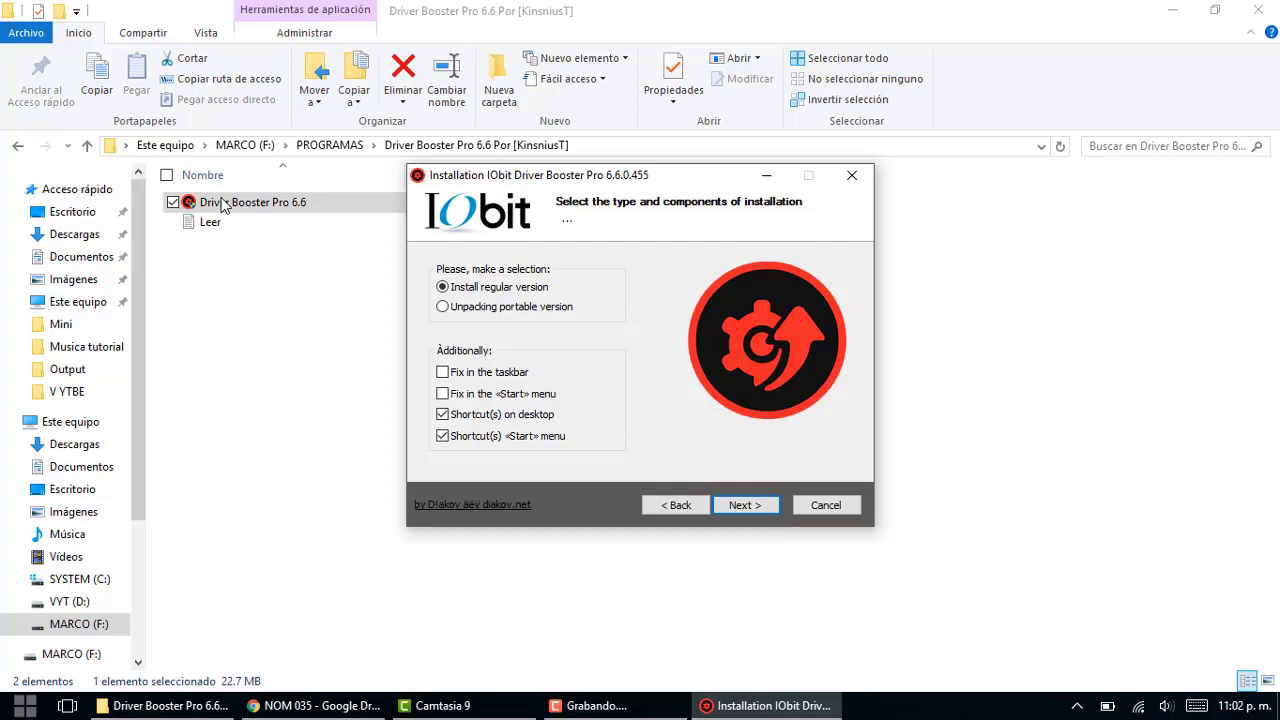
pyautogui.press('Return')
pyautogui.press('Return')
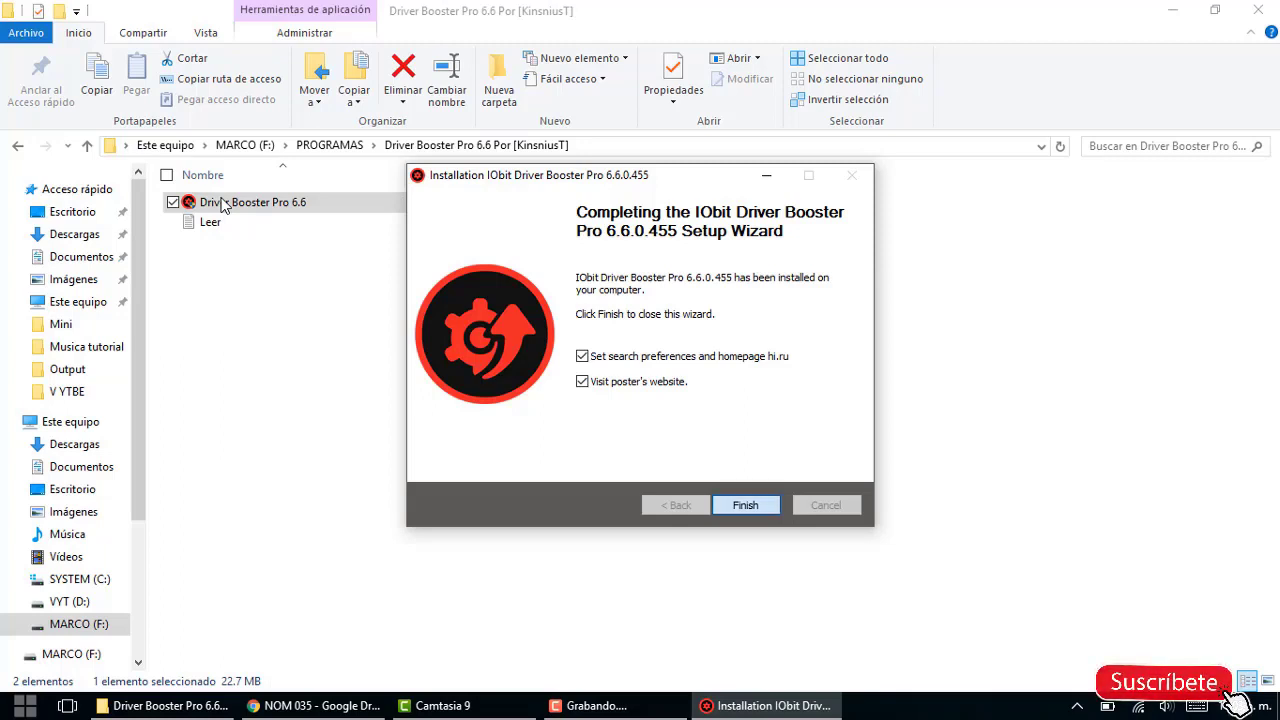
# Finish the setup wizard with its preselected options and close the diakov.net browser window it opens
pyautogui.click(222, 204)
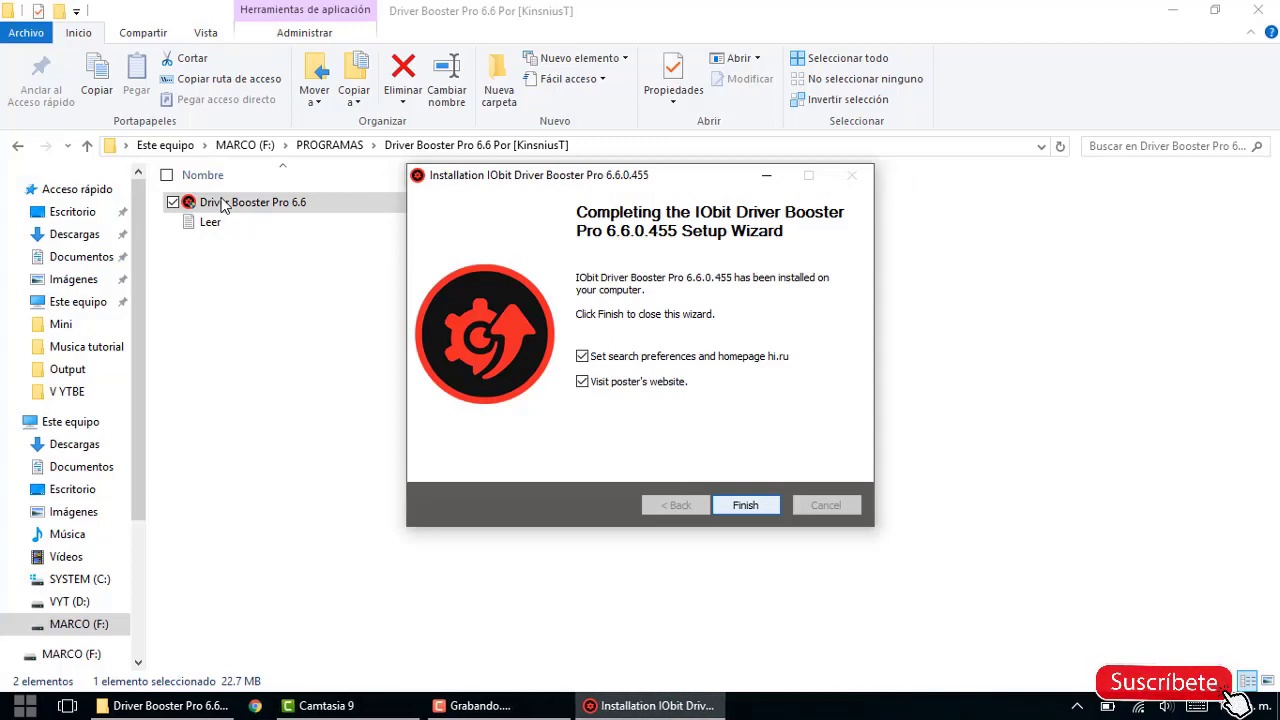
pyautogui.press('Return')
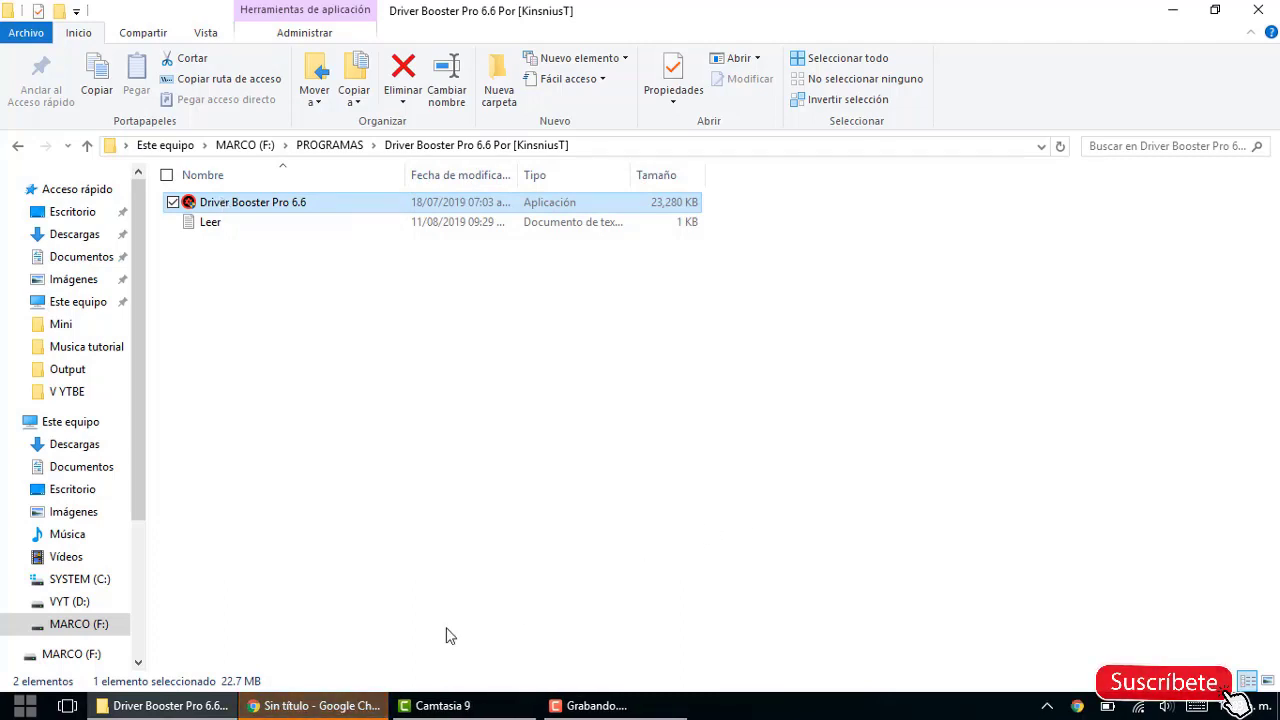
pyautogui.click(348, 714)
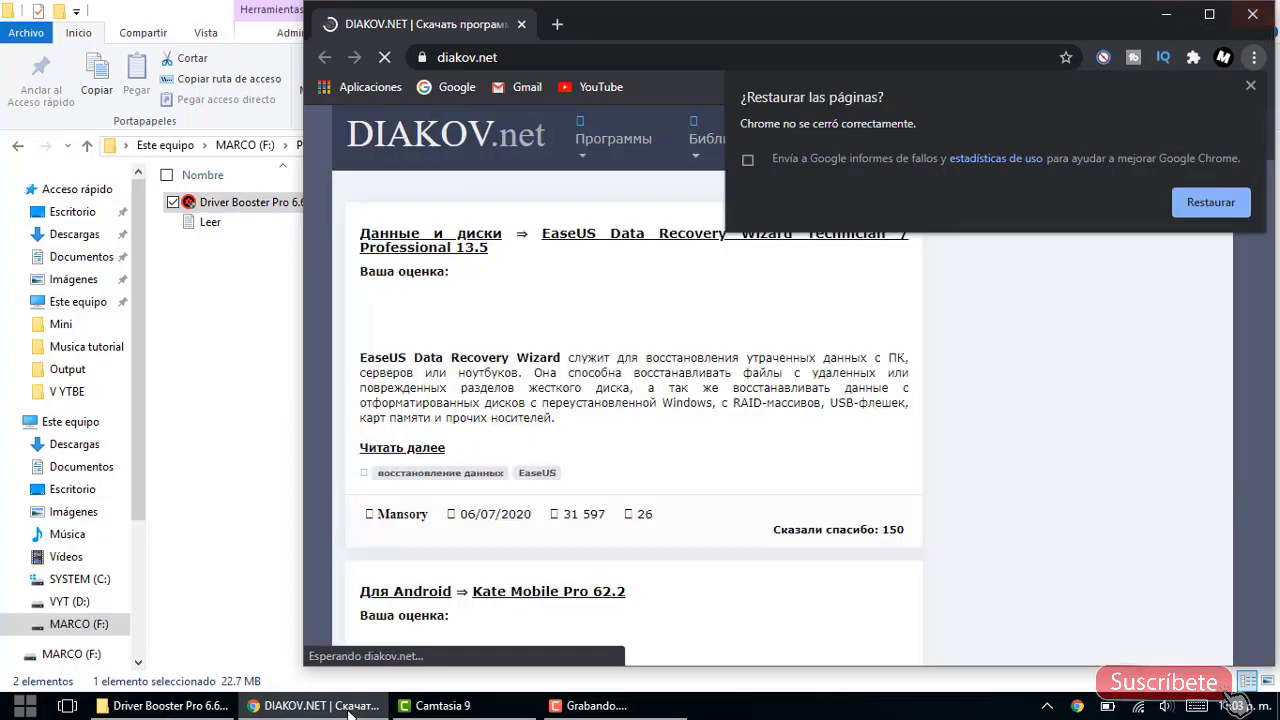
pyautogui.middleClick(348, 714)
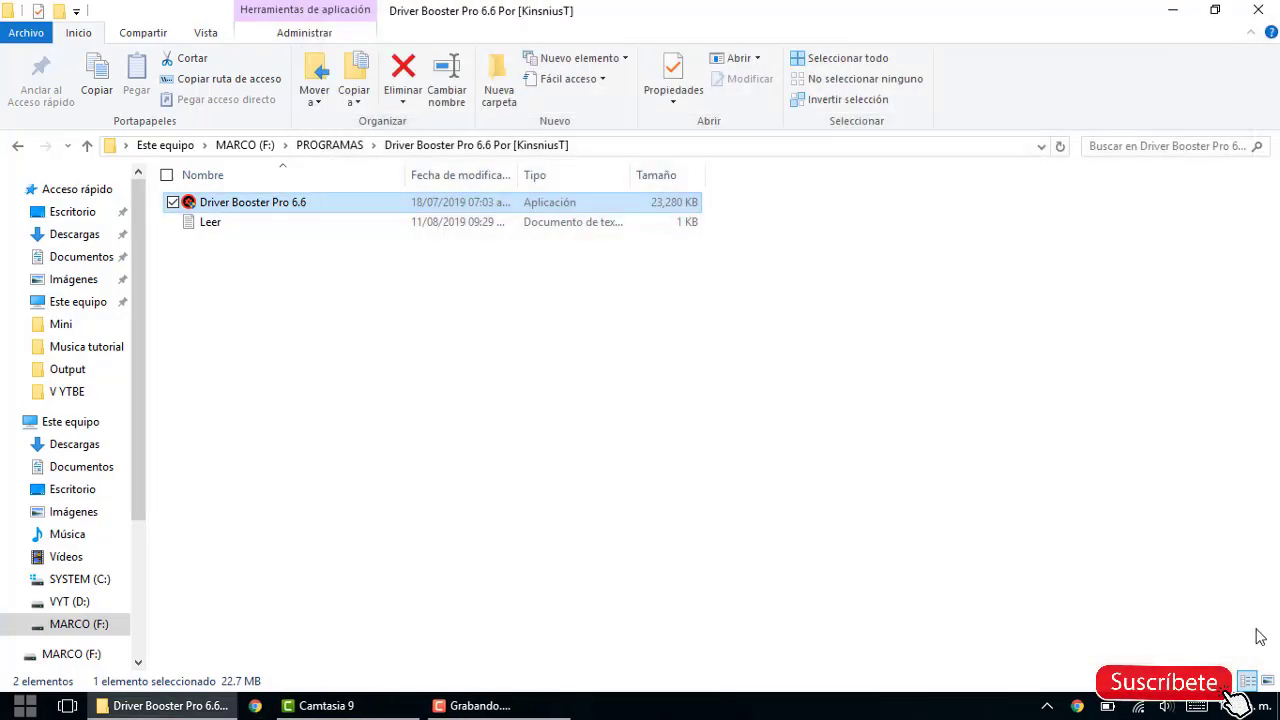
# Minimize the installer folder, launch Driver Booster 6 from the desktop and open its settings
pyautogui.click(1172, 10)
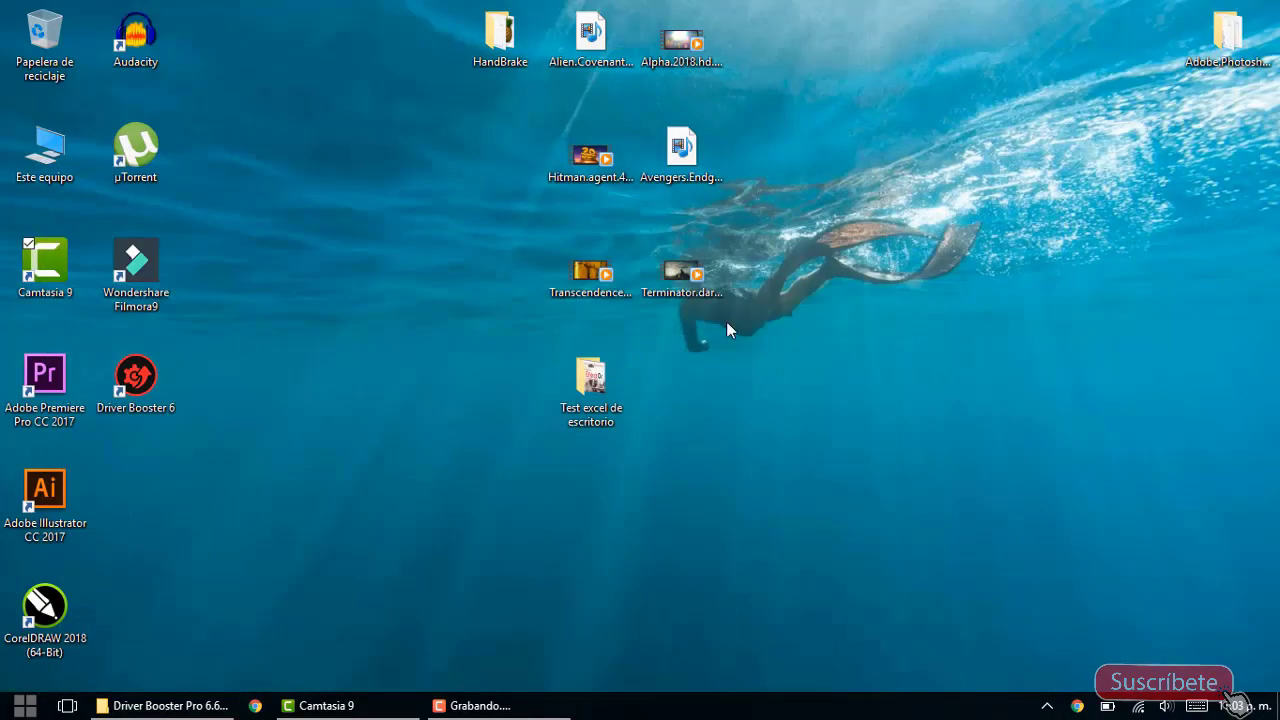
pyautogui.click(120, 394)
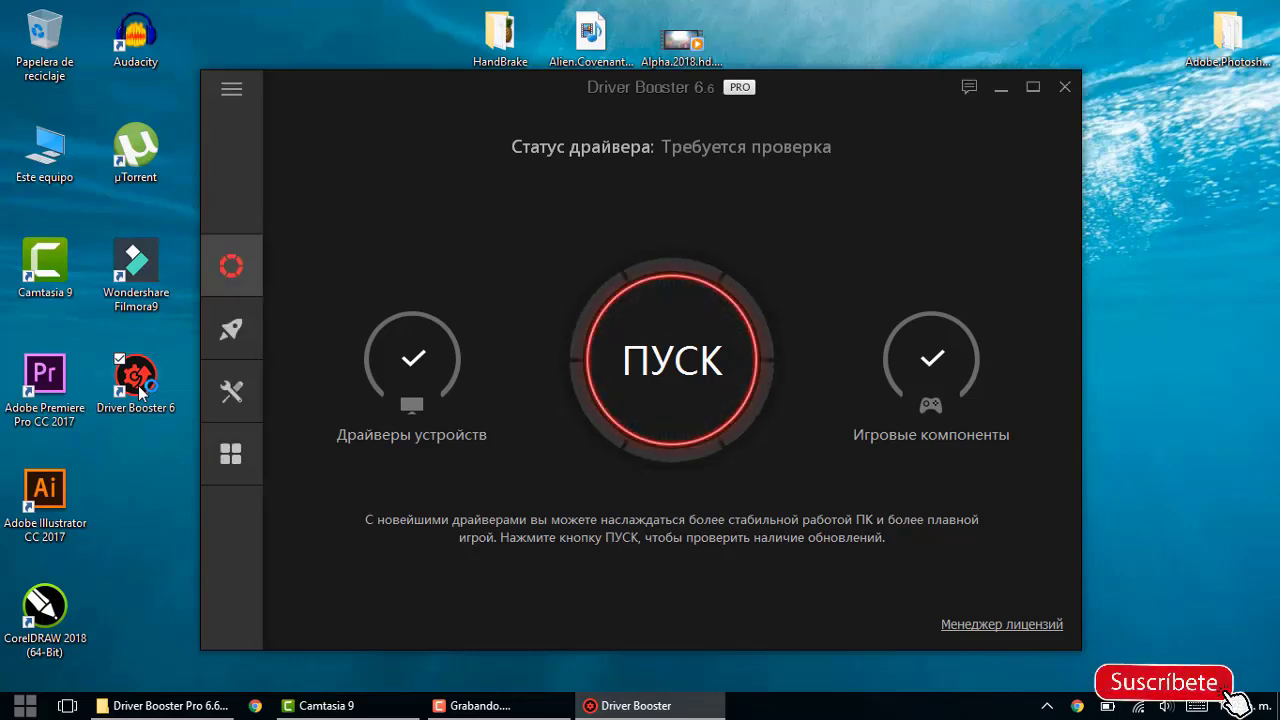
pyautogui.click(231, 88)
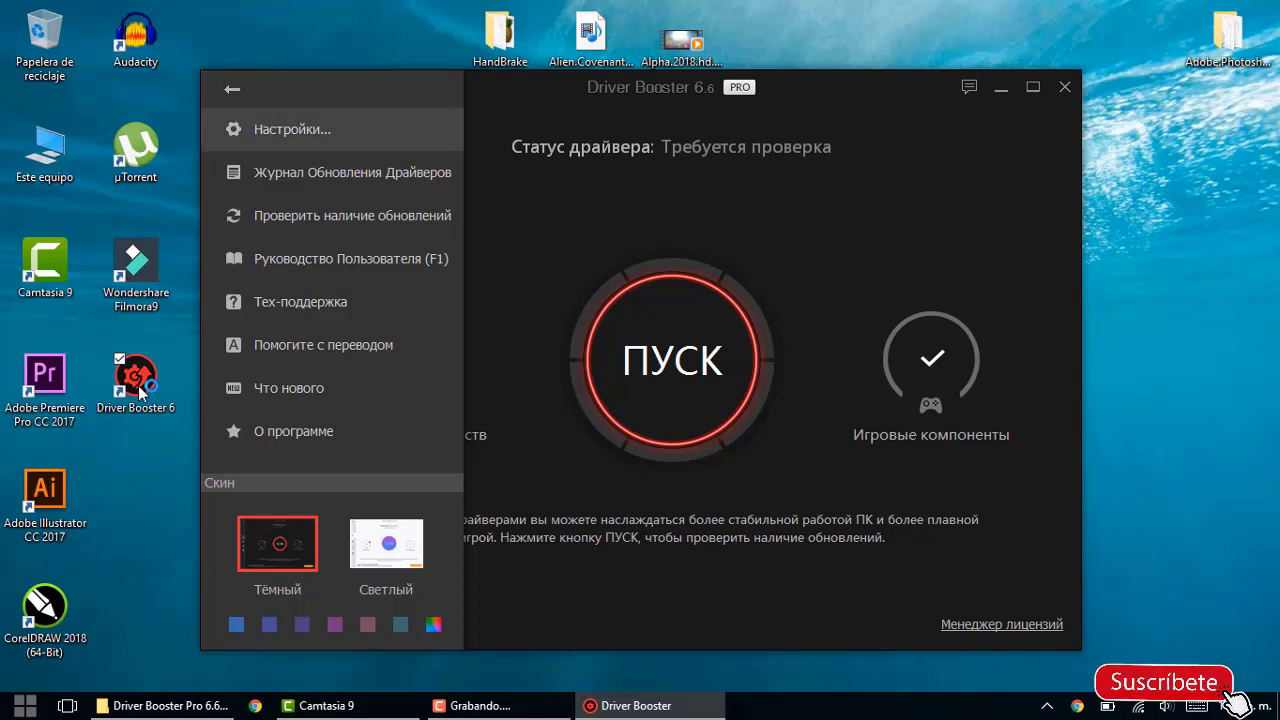
pyautogui.press('Return')
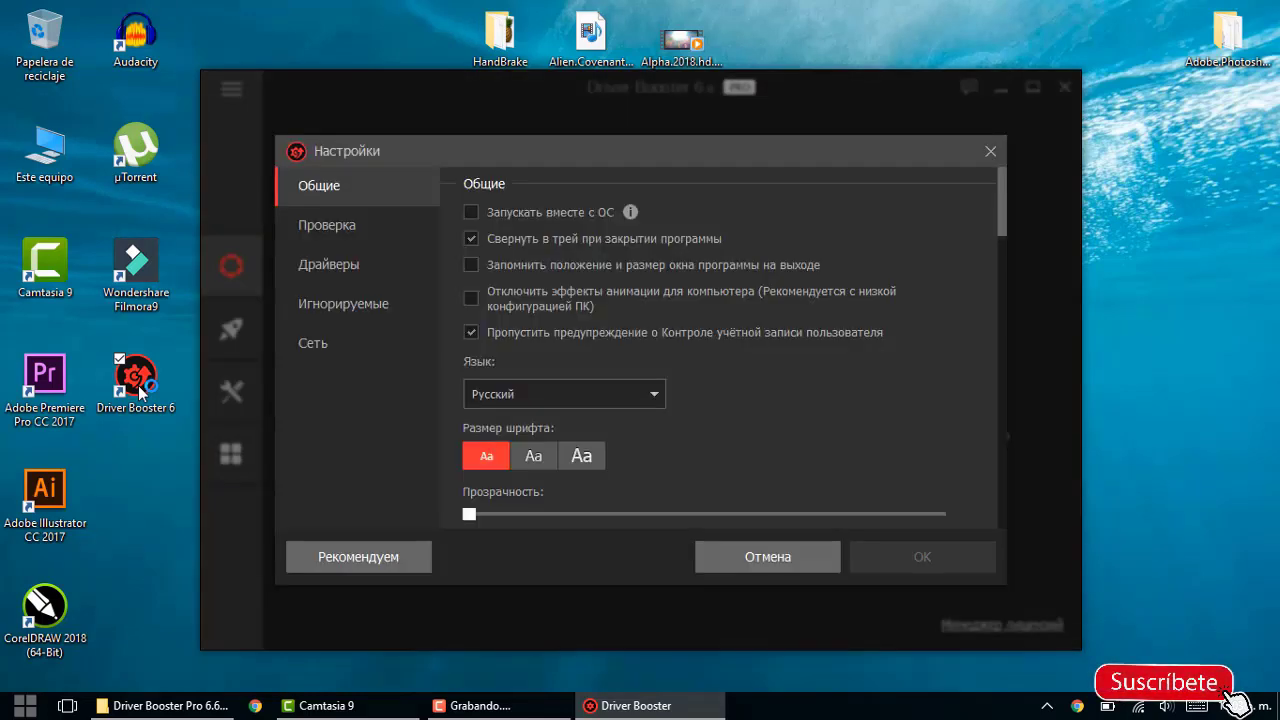
# Set the interface language to Español in the general settings and apply the change
pyautogui.press('Down')
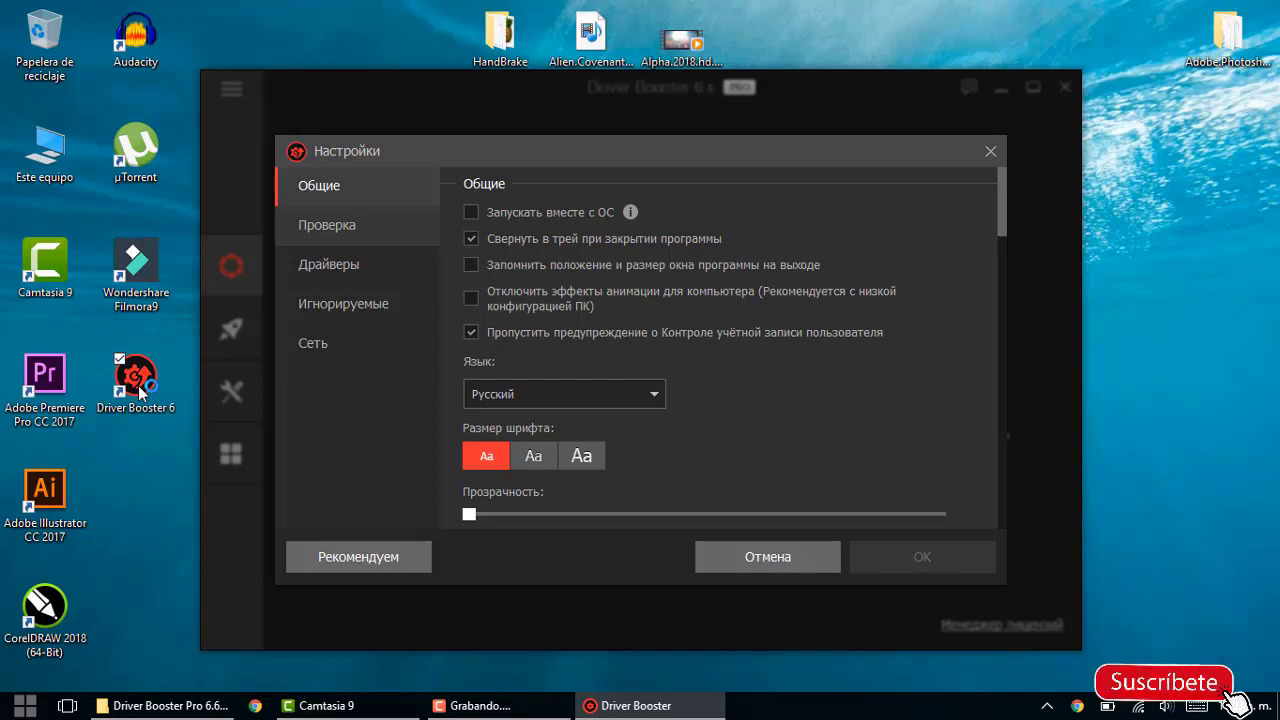
pyautogui.press('Tab')
pyautogui.press('Return')
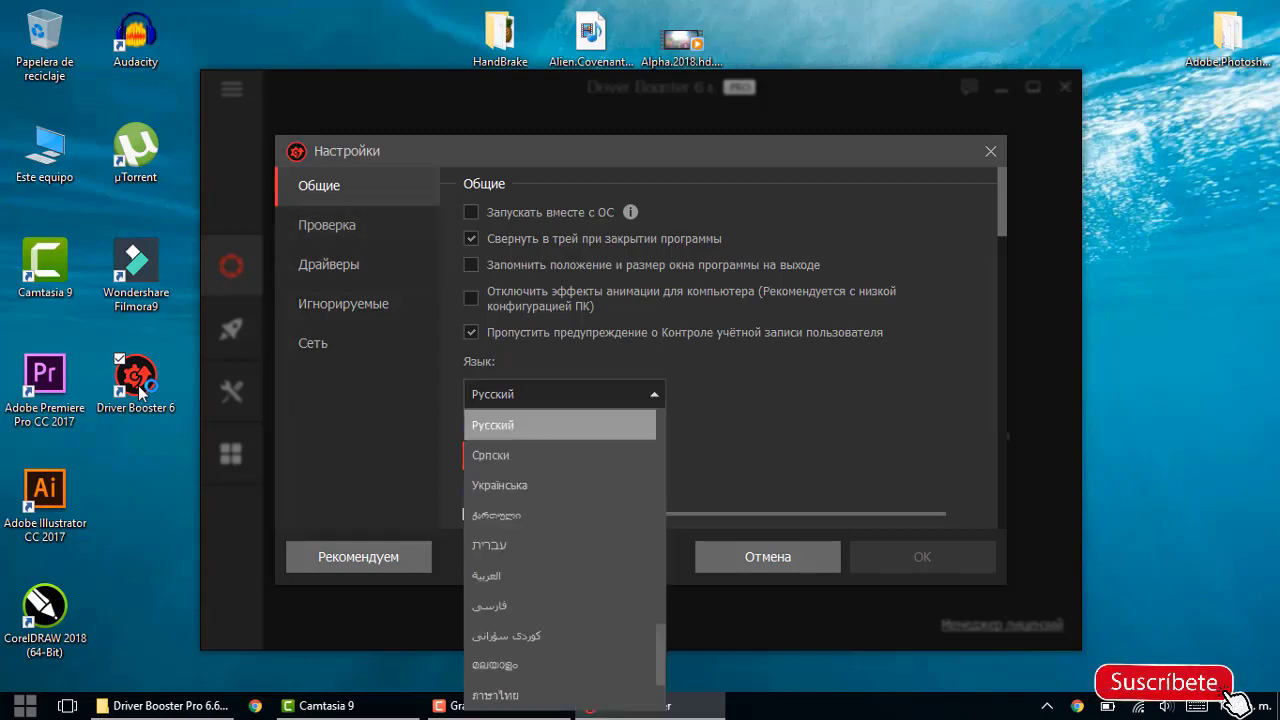
pyautogui.press('Up')
pyautogui.press('Up')
pyautogui.press('Up')
pyautogui.press('Up')
pyautogui.press('Up')
pyautogui.press('Up')
pyautogui.press('Up')
pyautogui.press('Up')
pyautogui.press('Up')
pyautogui.press('Up')
pyautogui.press('Up')
pyautogui.press('Up')
pyautogui.press('Up')
pyautogui.press('Up')
pyautogui.press('Up')
pyautogui.press('Up')
pyautogui.press('Up')
pyautogui.press('Up')
pyautogui.press('Up')
pyautogui.press('Up')
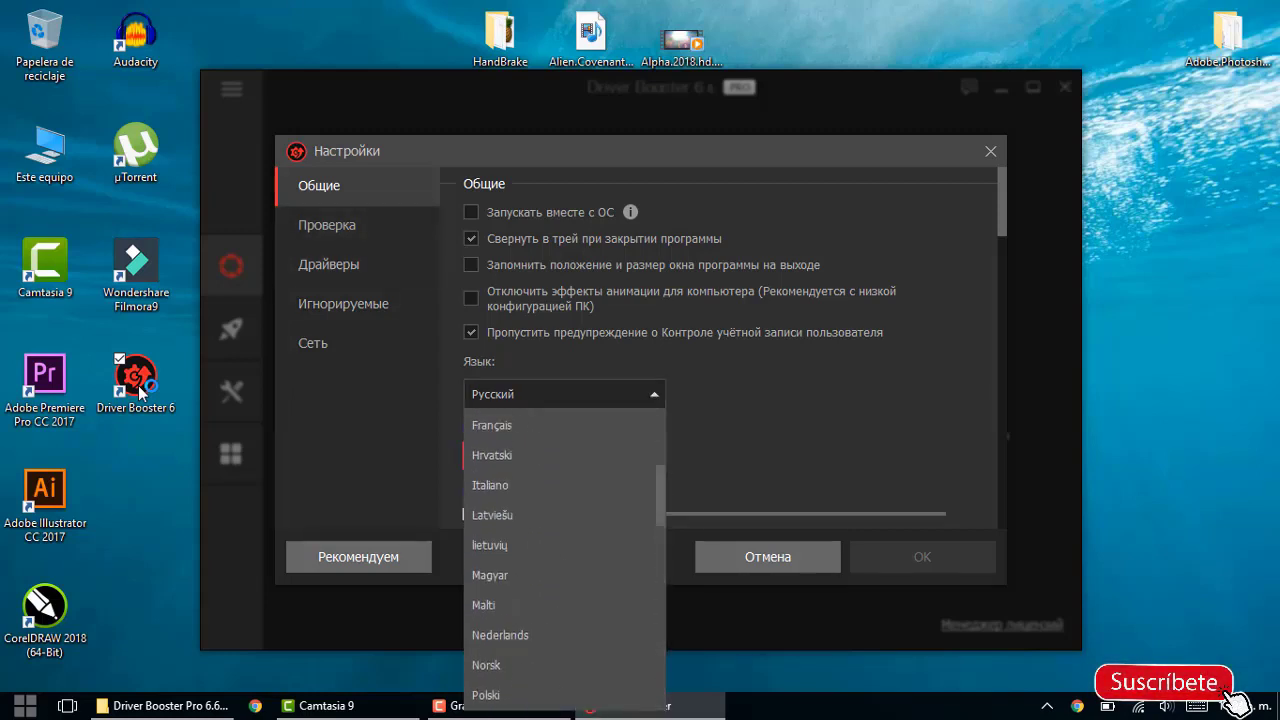
pyautogui.press('Up')
pyautogui.press('Up')
pyautogui.press('Up')
pyautogui.press('Up')
pyautogui.press('Up')
pyautogui.press('Up')
pyautogui.press('Up')
pyautogui.press('Up')
pyautogui.press('Up')
pyautogui.press('Down')
pyautogui.press('Down')
pyautogui.press('Down')
pyautogui.press('Down')
pyautogui.press('Down')
pyautogui.press('Down')
pyautogui.press('Down')
pyautogui.press('Down')
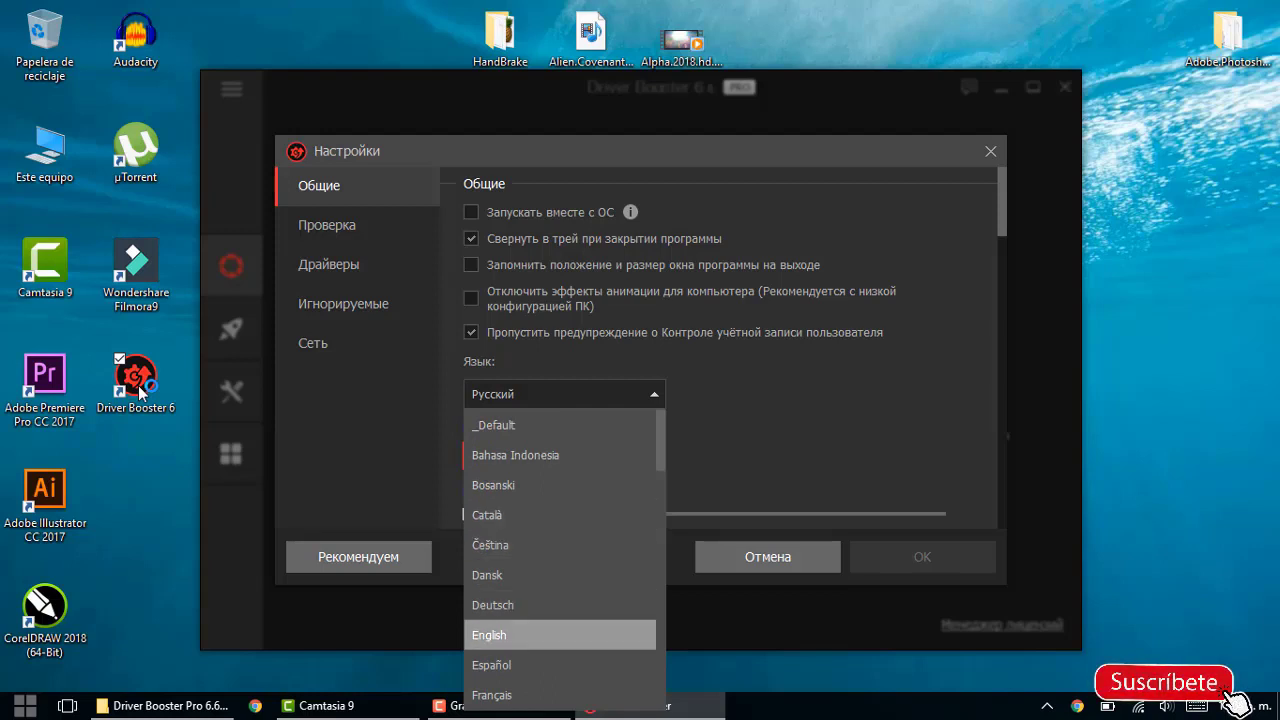
pyautogui.press('Return')
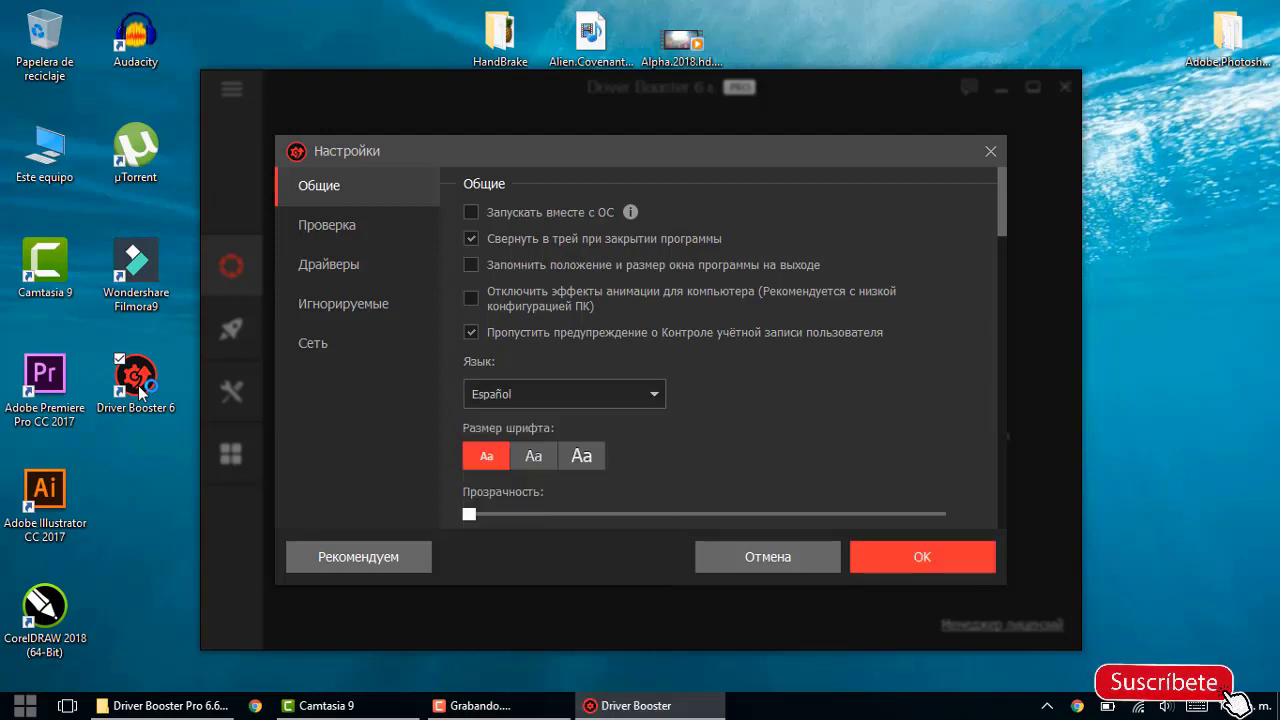
pyautogui.press('Return')
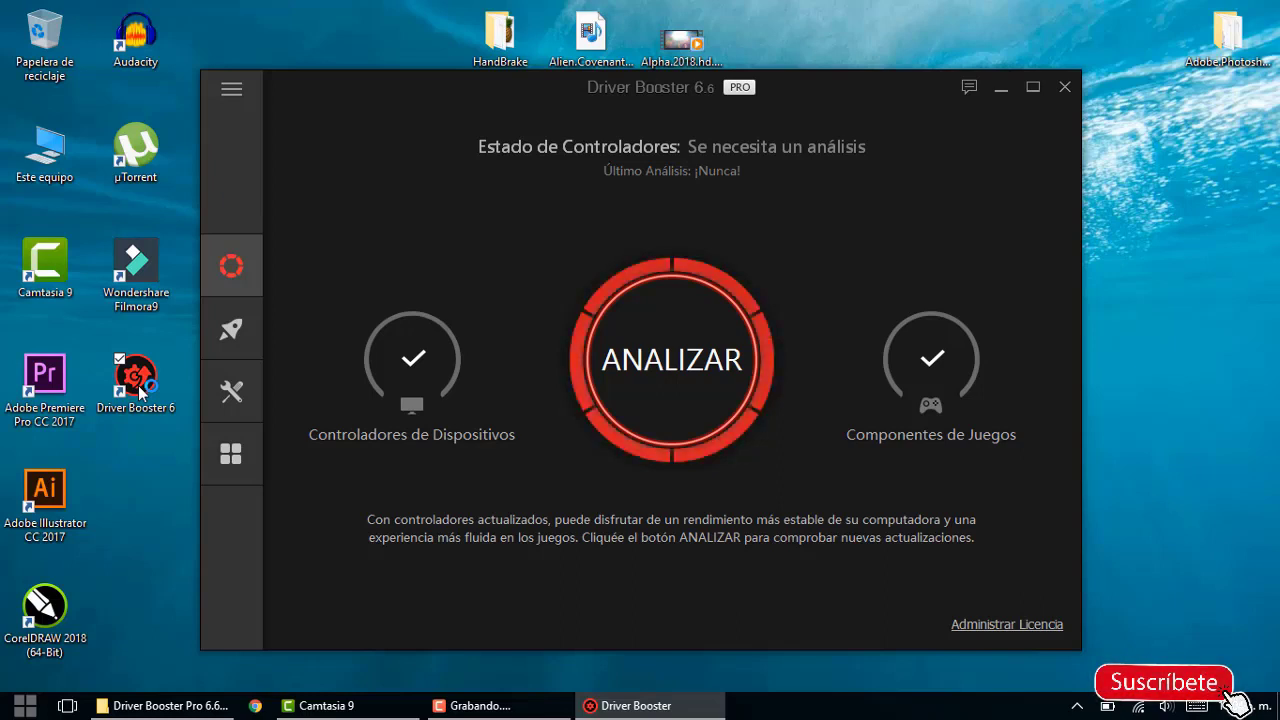
# Analyze the computer for outdated drivers and game components, and start updating them all, accepting the installation notices
pyautogui.press('Return')
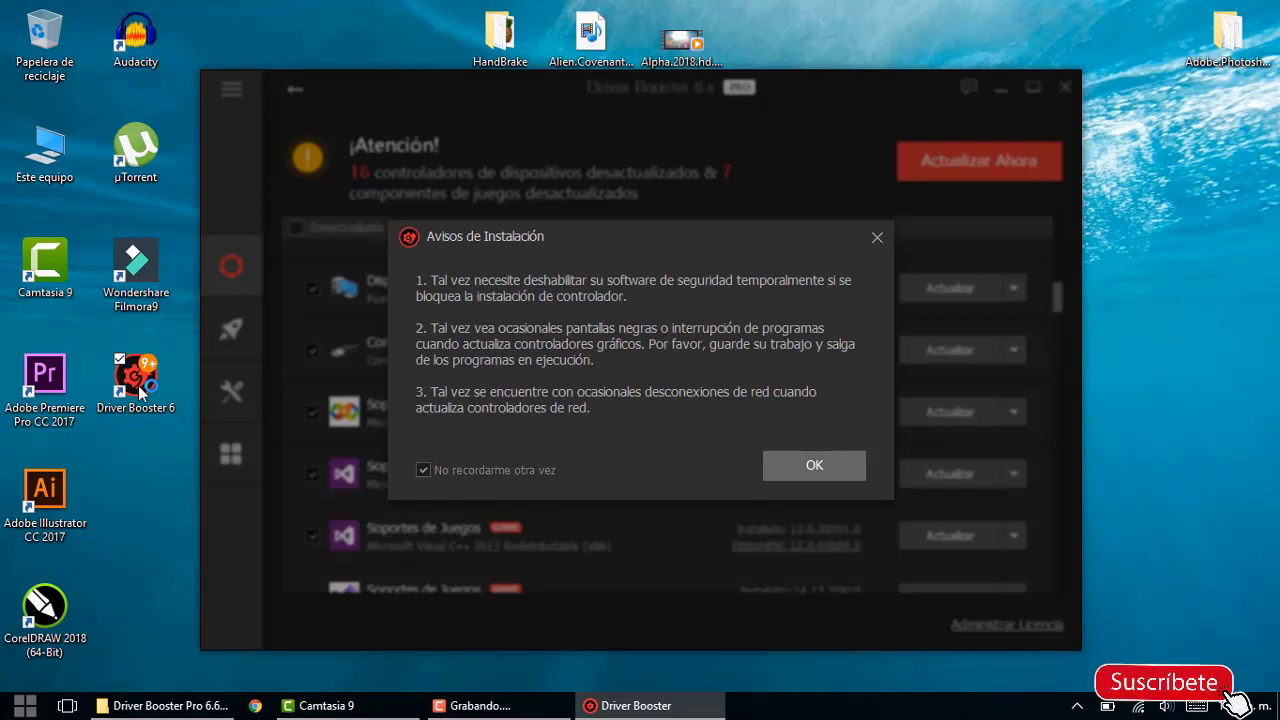
pyautogui.press('Return')
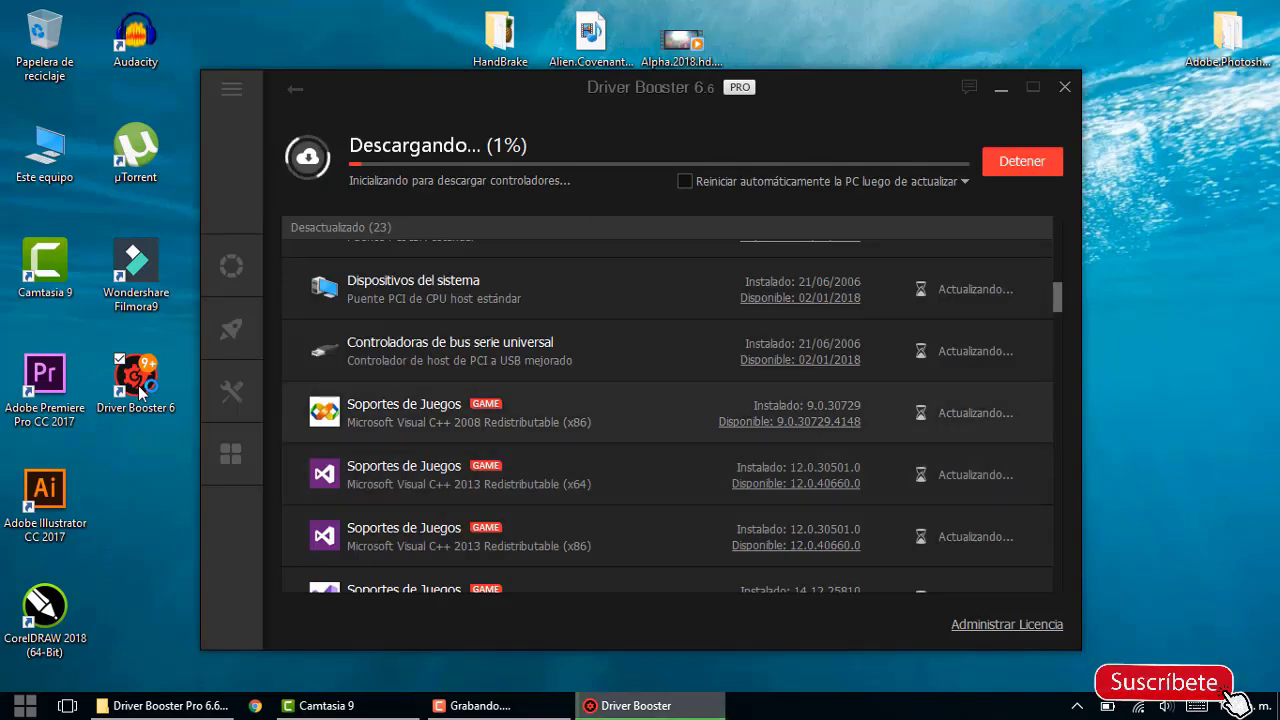